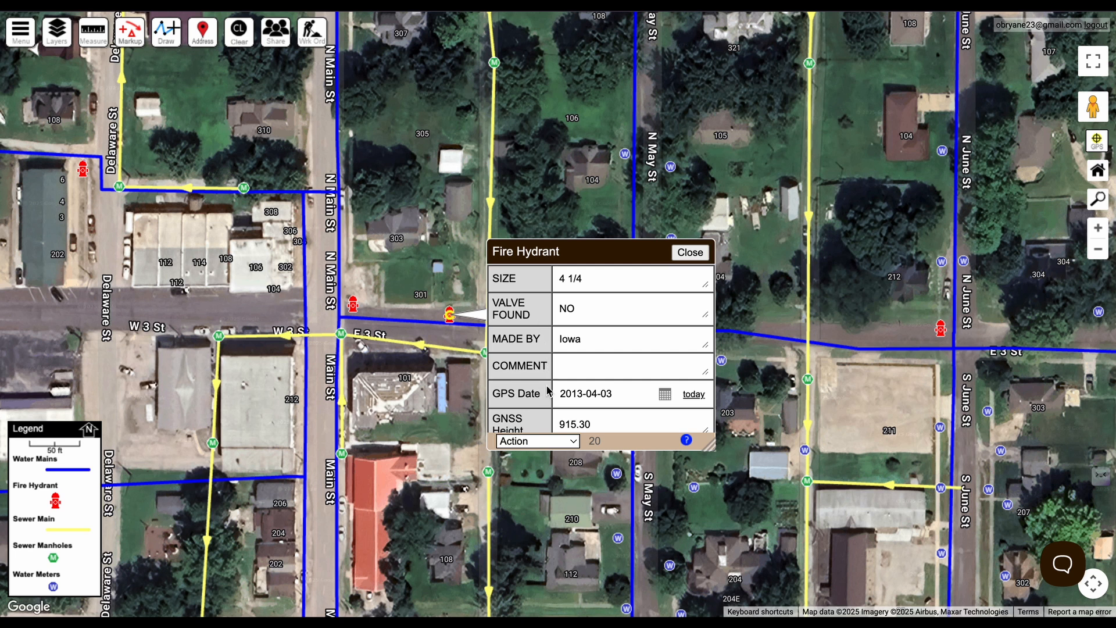
# Close the fire hydrant record and examine the attributes of the E 3 St water main and the sewer manhole at Main St
pyautogui.click(687, 253)
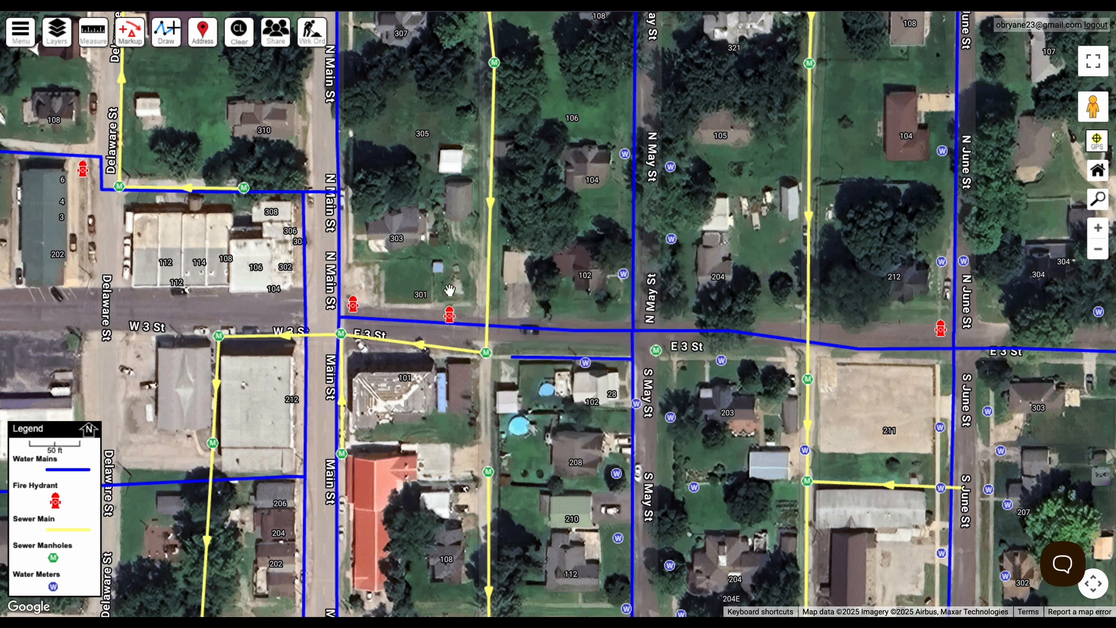
pyautogui.click(407, 322)
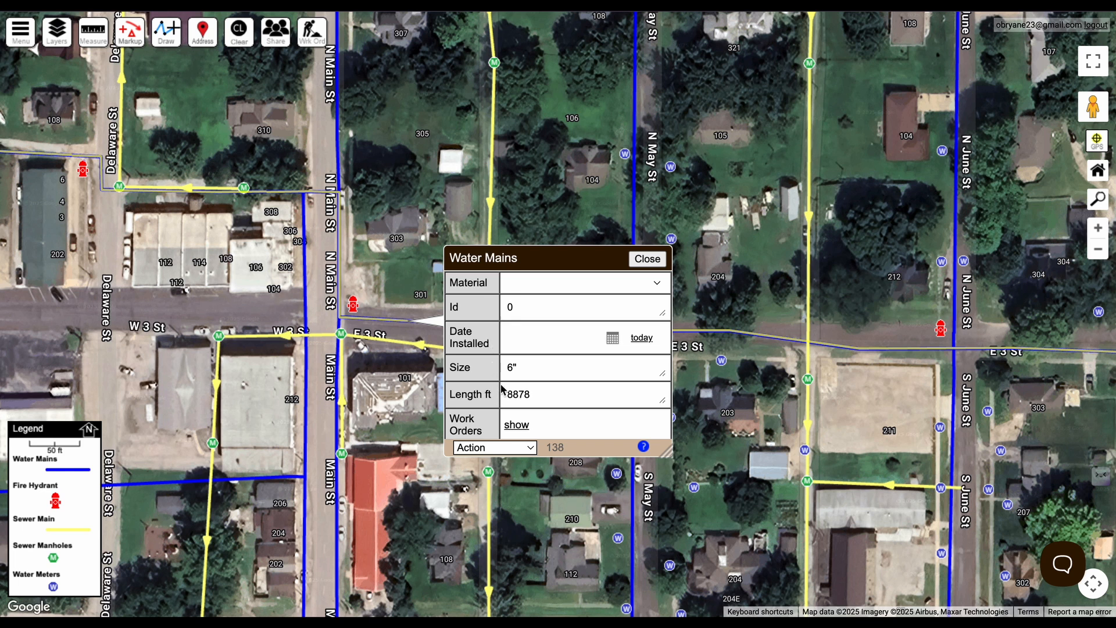
pyautogui.click(634, 261)
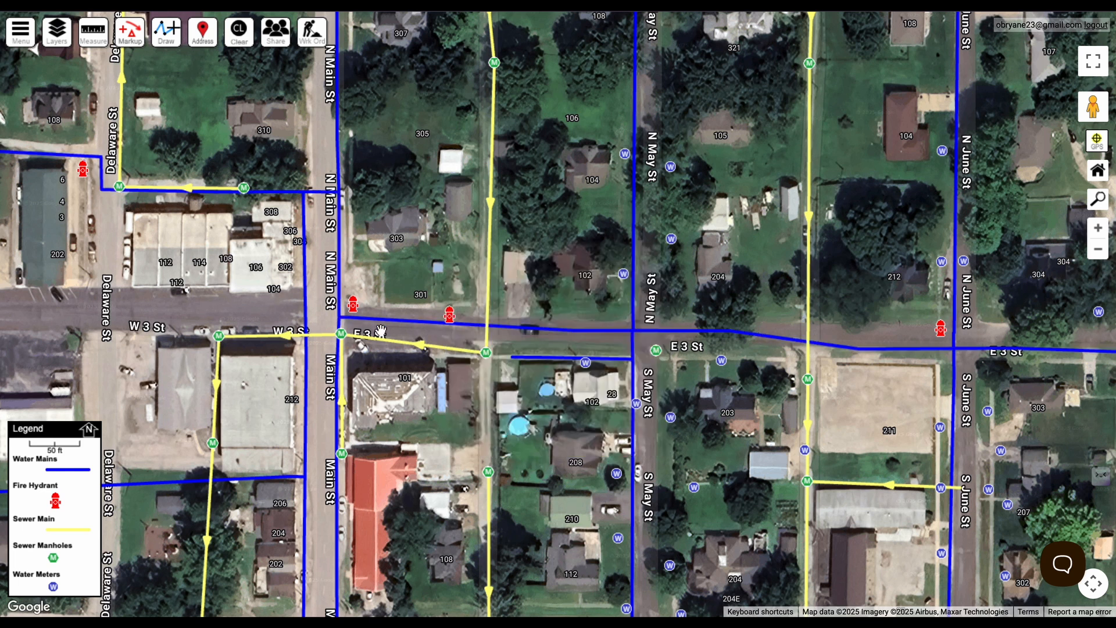
pyautogui.click(340, 336)
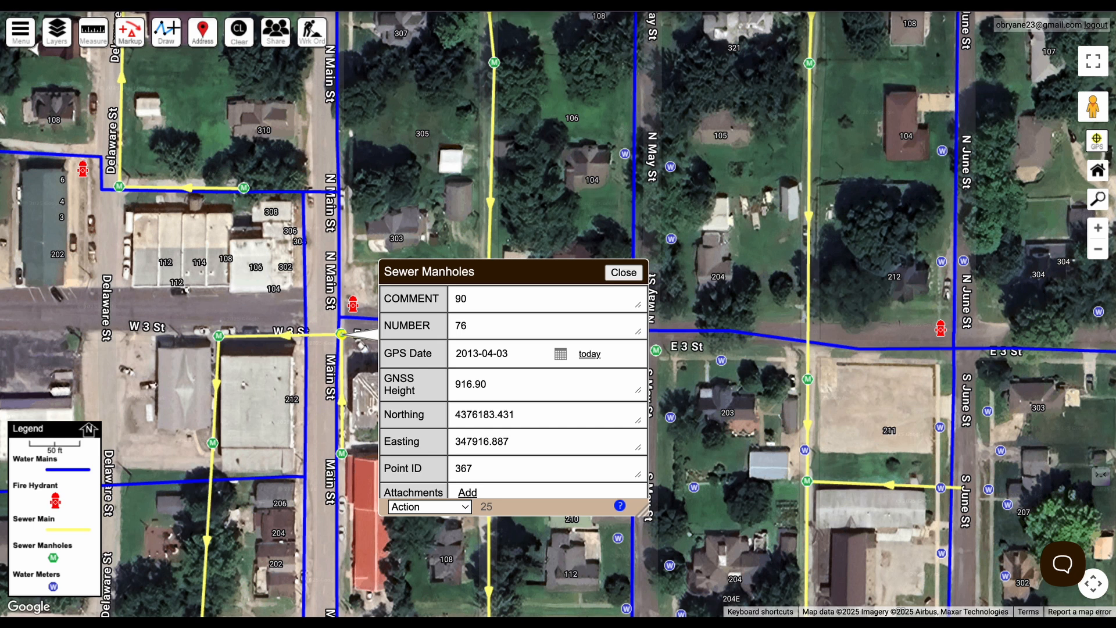
pyautogui.click(623, 272)
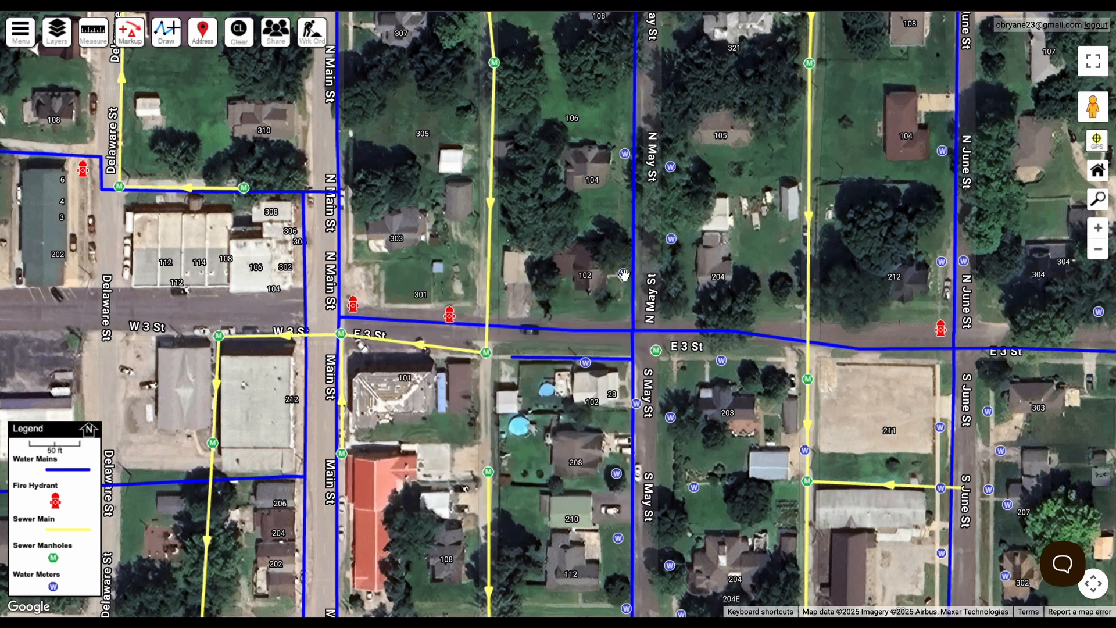
# Open the Sewer Manholes layer's field list for adding and removing fields
pyautogui.click(60, 48)
pyautogui.scroll(-6, 106, 299)
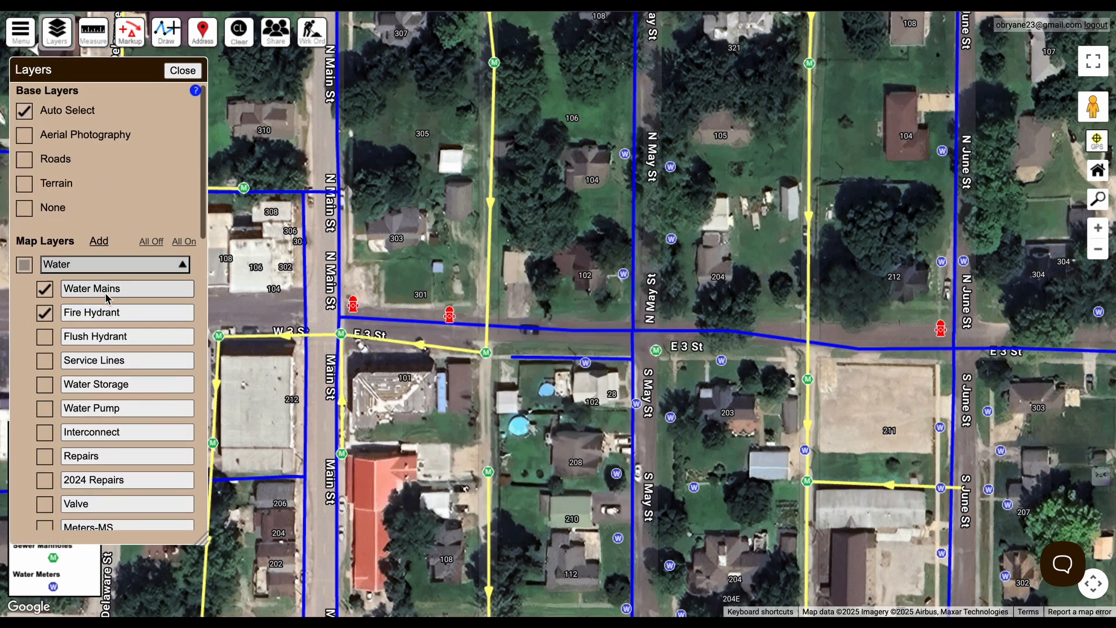
pyautogui.scroll(-1, 106, 299)
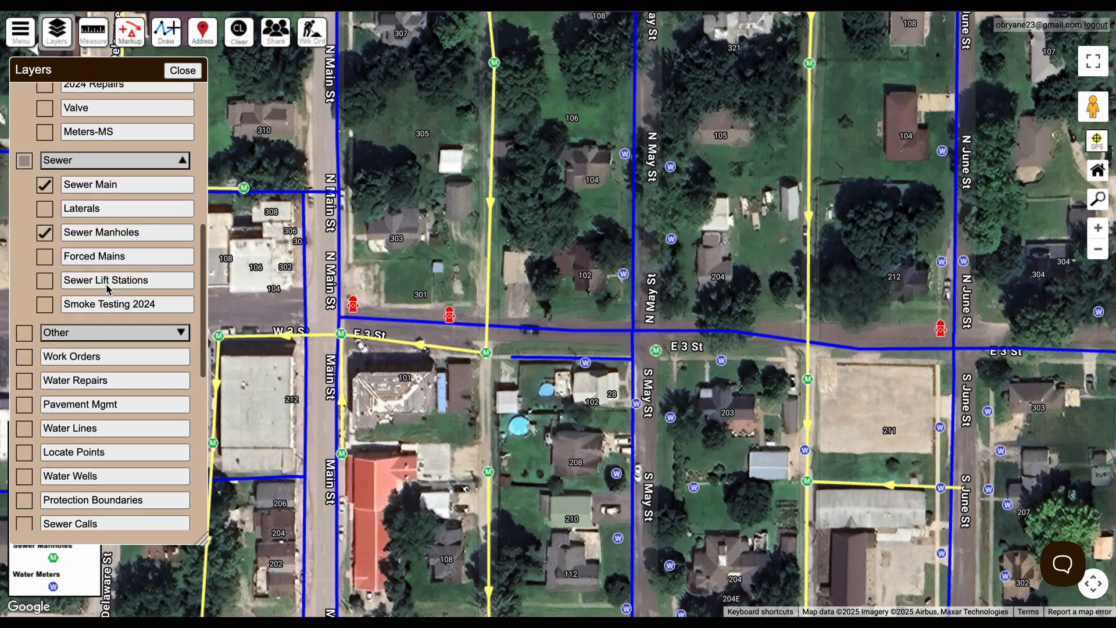
pyautogui.click(114, 234)
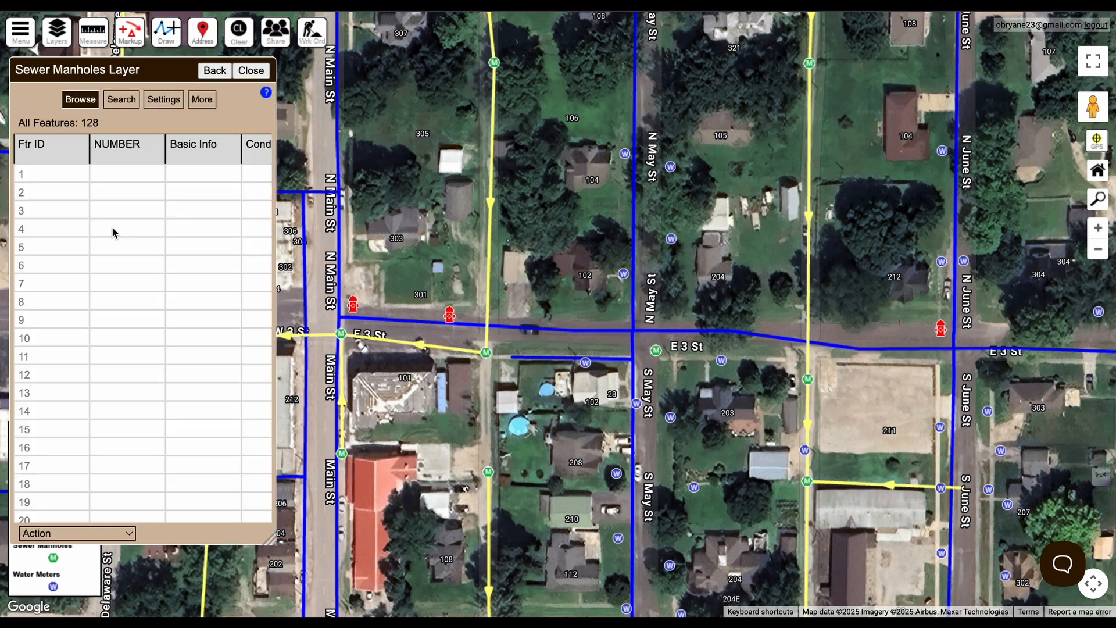
pyautogui.click(203, 100)
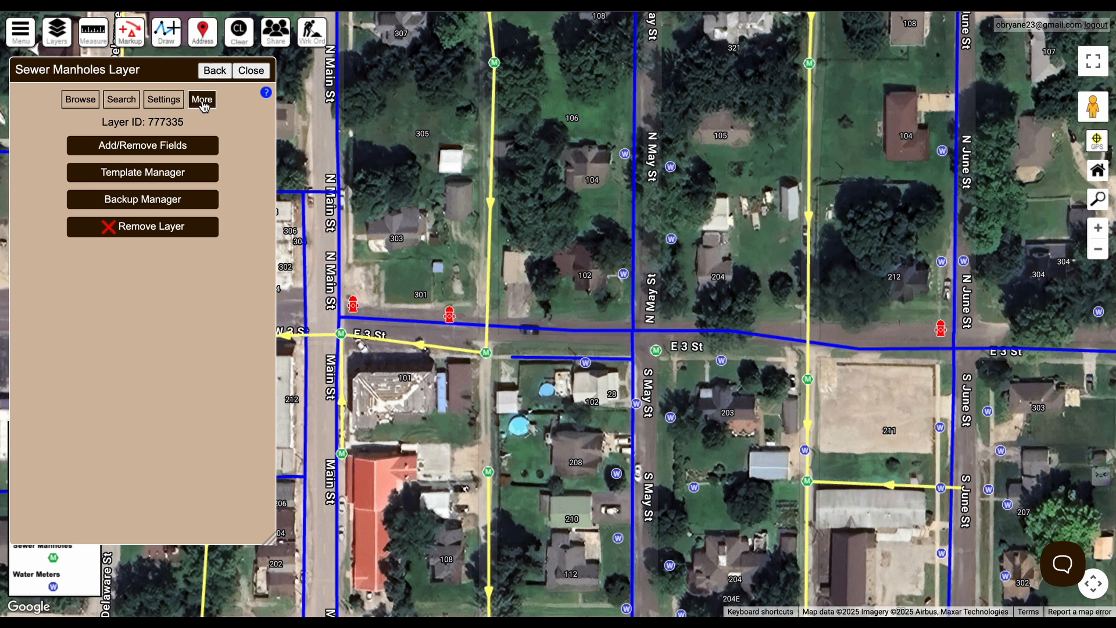
pyautogui.click(142, 151)
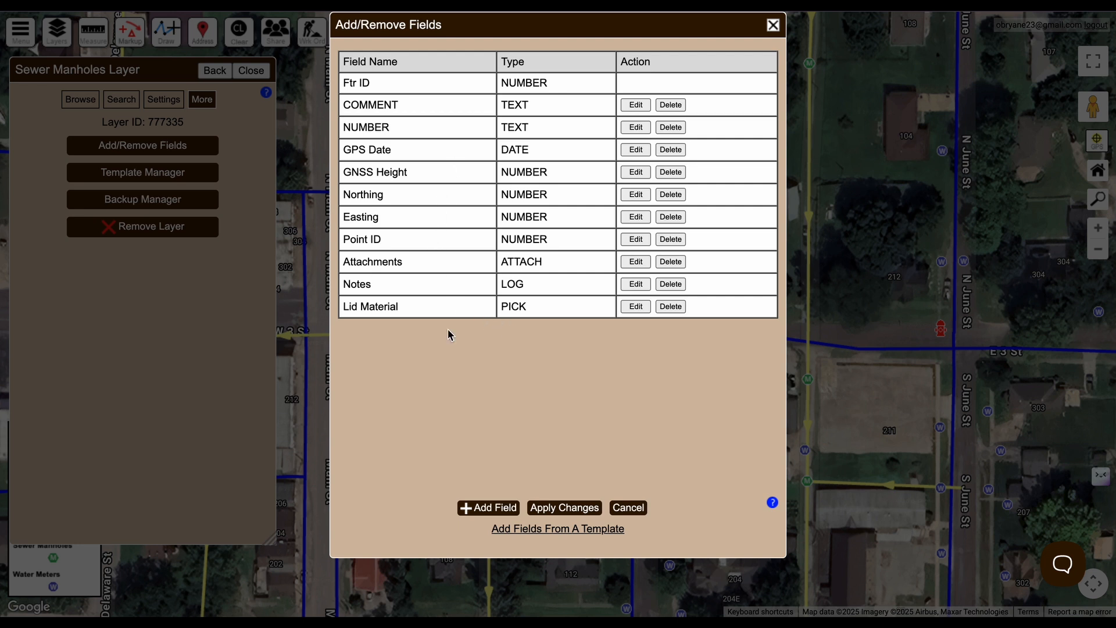
# Add a PICK field named Condition with the choices Good, Fair and Poor to the Sewer Manholes layer
pyautogui.click(474, 509)
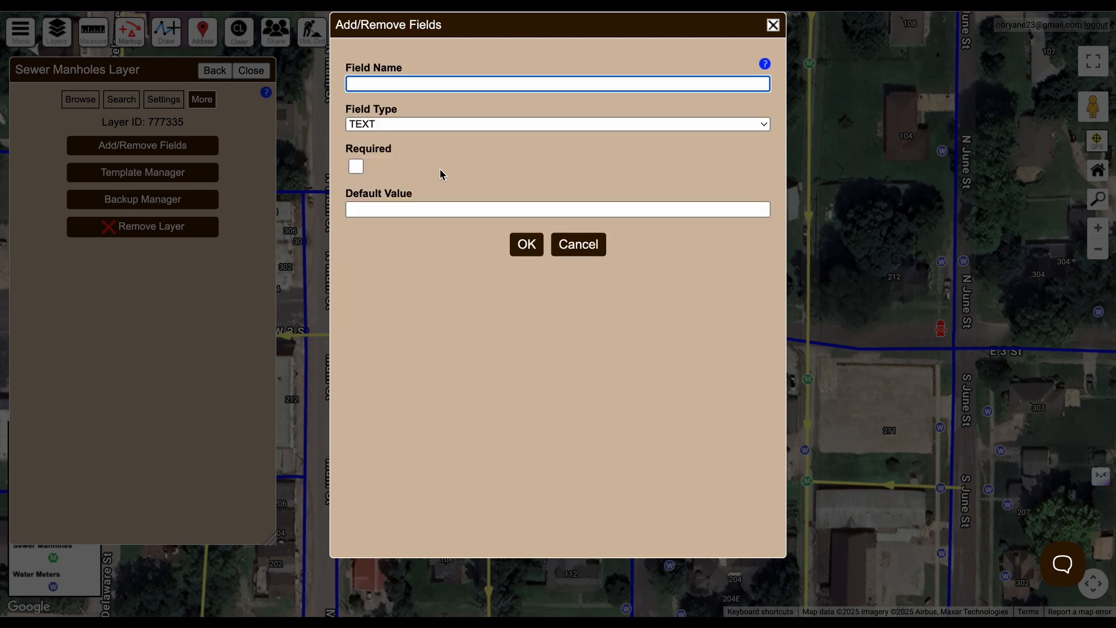
pyautogui.write('Condition')
pyautogui.click(503, 124)
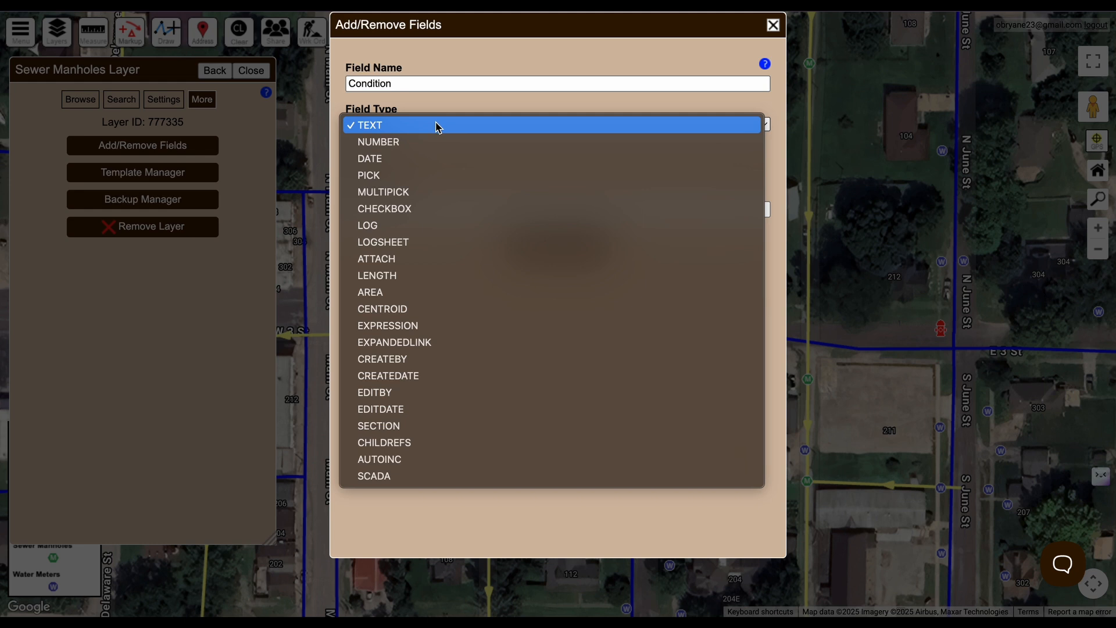
pyautogui.click(431, 180)
pyautogui.click(432, 168)
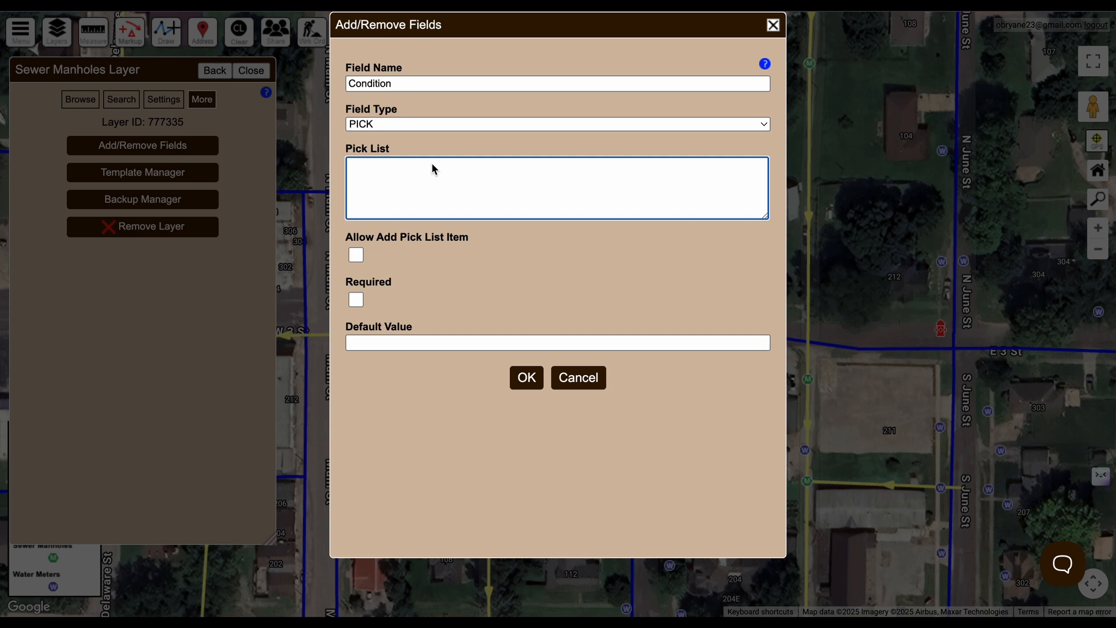
pyautogui.write('Good')
pyautogui.press('Return')
pyautogui.write('Fair ')
pyautogui.write('Poor')
pyautogui.click(523, 377)
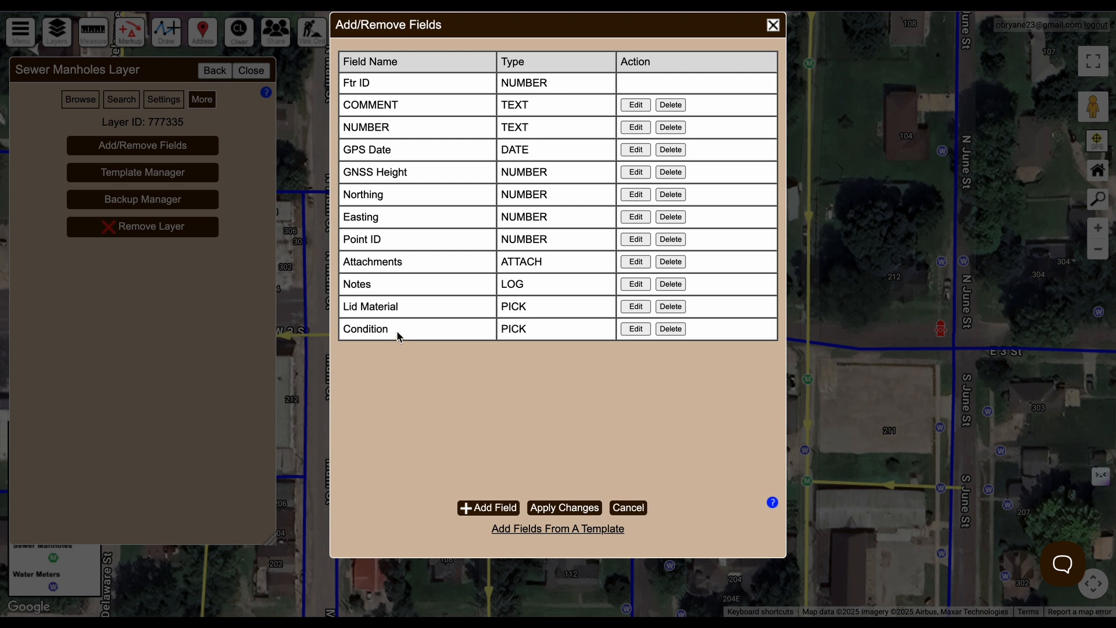
# Reorder the fields so NUMBER, Condition and Lid Material come directly after Ftr ID, ahead of COMMENT
pyautogui.moveTo(396, 330); pyautogui.dragTo(400, 110)
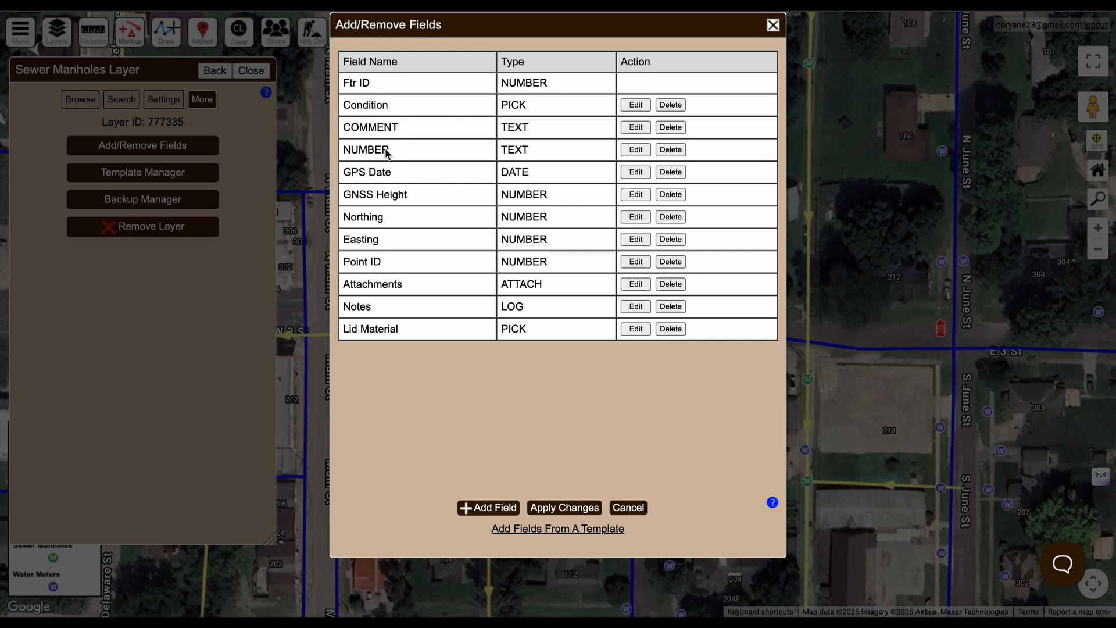
pyautogui.moveTo(385, 151); pyautogui.dragTo(381, 107)
pyautogui.moveTo(396, 329); pyautogui.dragTo(399, 152)
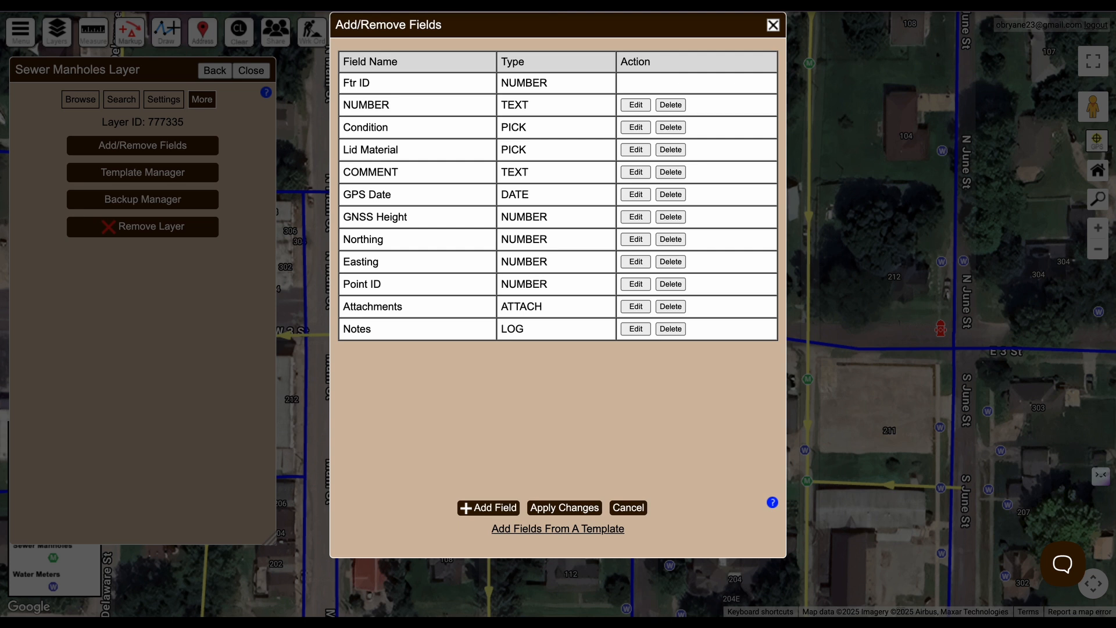
# Add a field named Edited By with the field type EDITBY
pyautogui.click(498, 508)
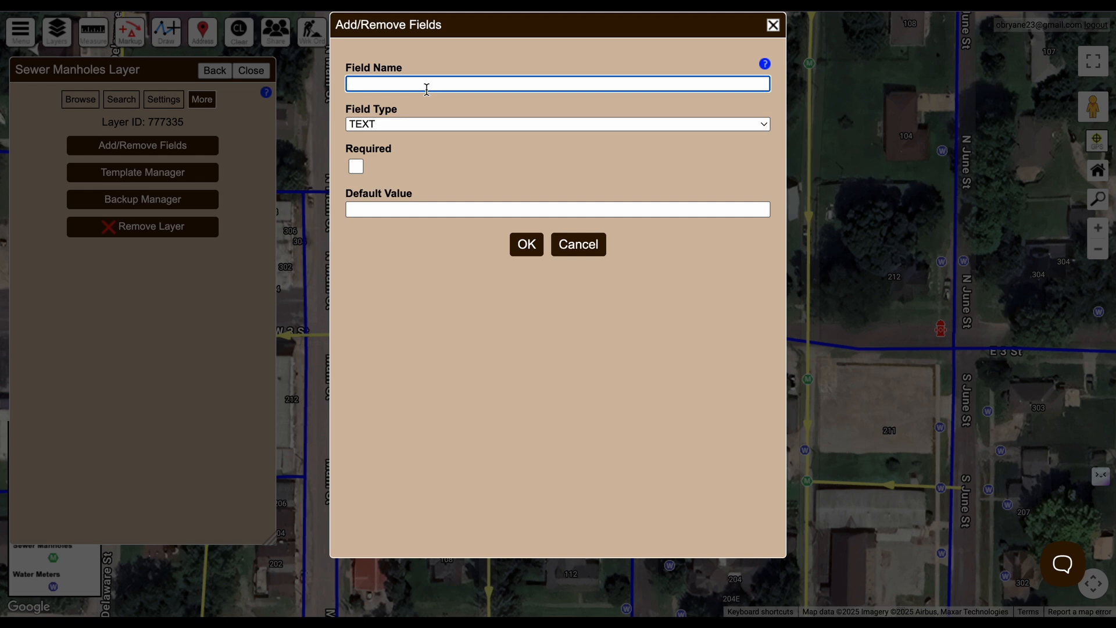
pyautogui.write('Edited By')
pyautogui.click(430, 125)
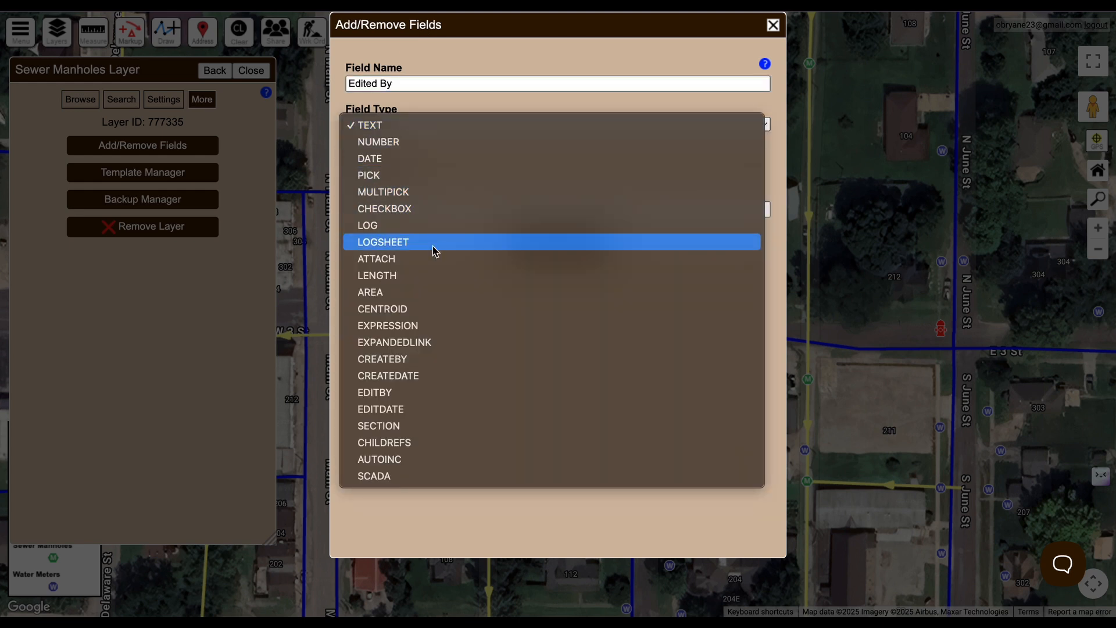
pyautogui.click(443, 397)
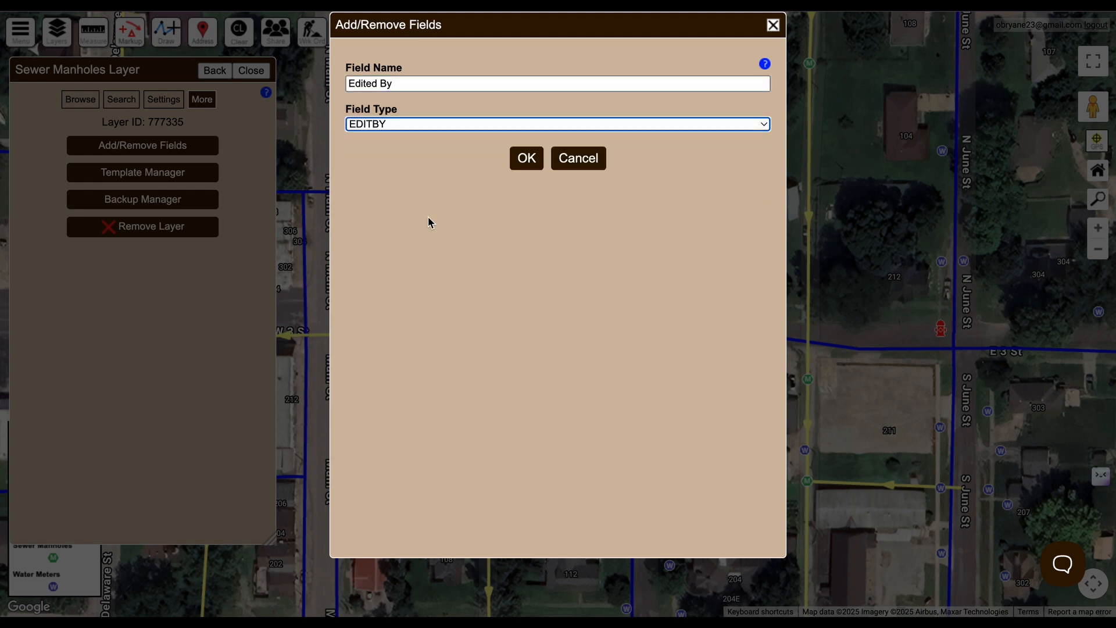
pyautogui.click(522, 165)
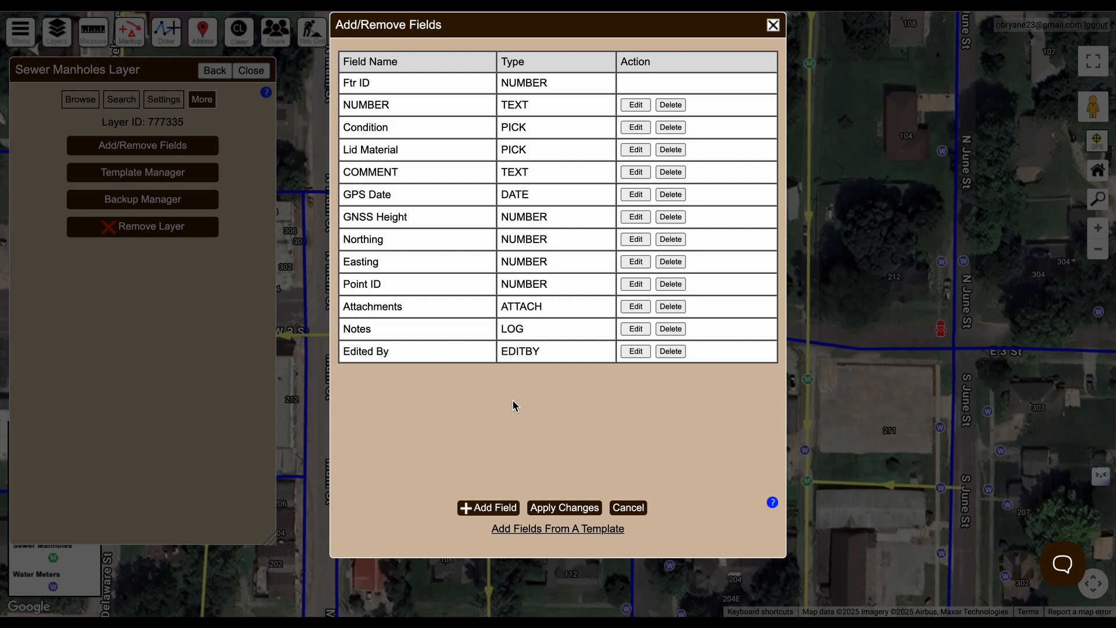
# Add a SECTION field named Basic Info to the manhole fields
pyautogui.click(488, 508)
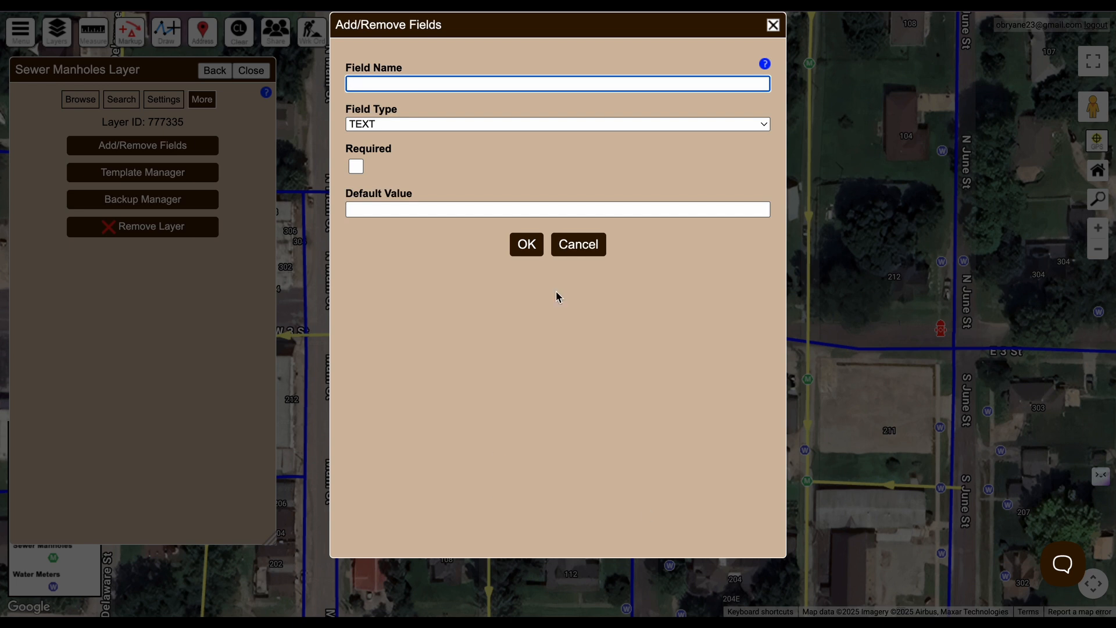
pyautogui.click(511, 127)
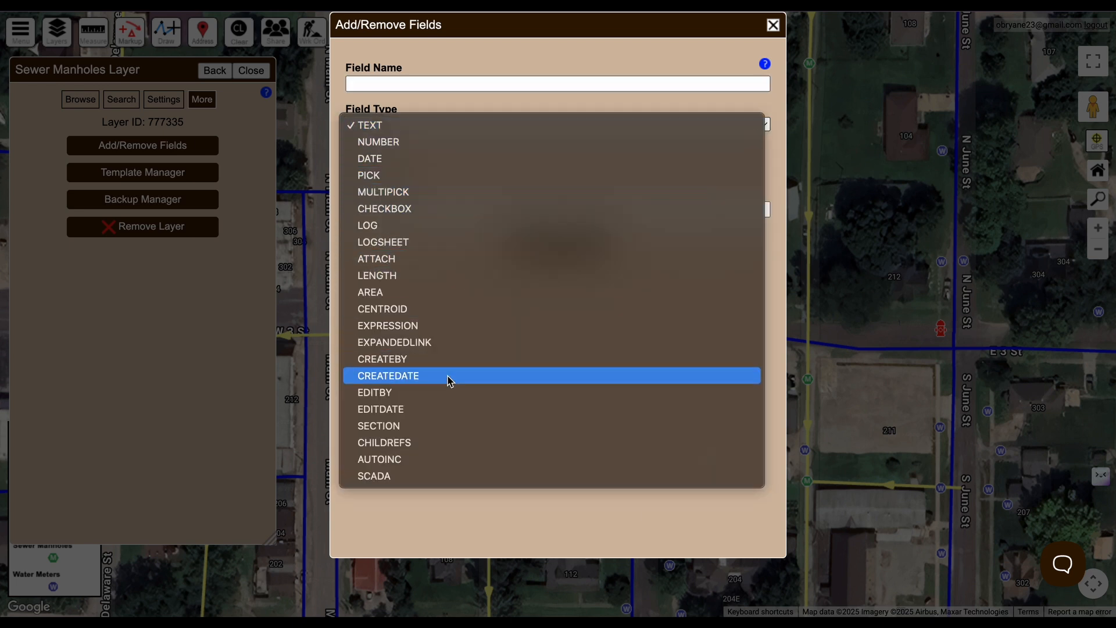
pyautogui.click(439, 427)
pyautogui.click(430, 84)
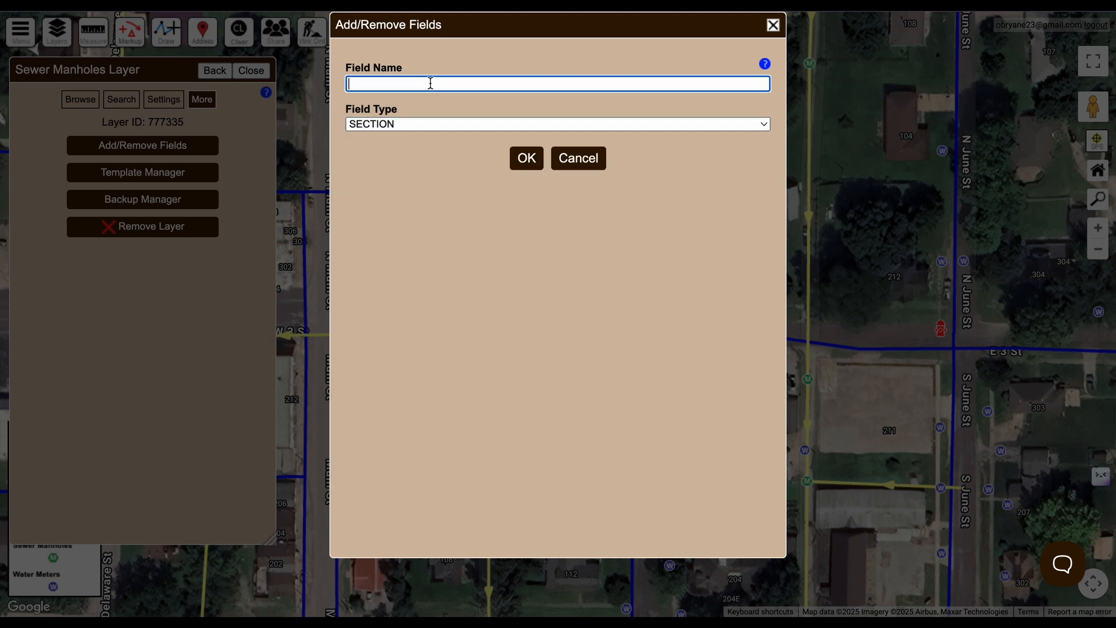
pyautogui.write('Basic Info')
pyautogui.click(530, 159)
# Add a SECTION field named Details to the manhole fields
pyautogui.click(466, 508)
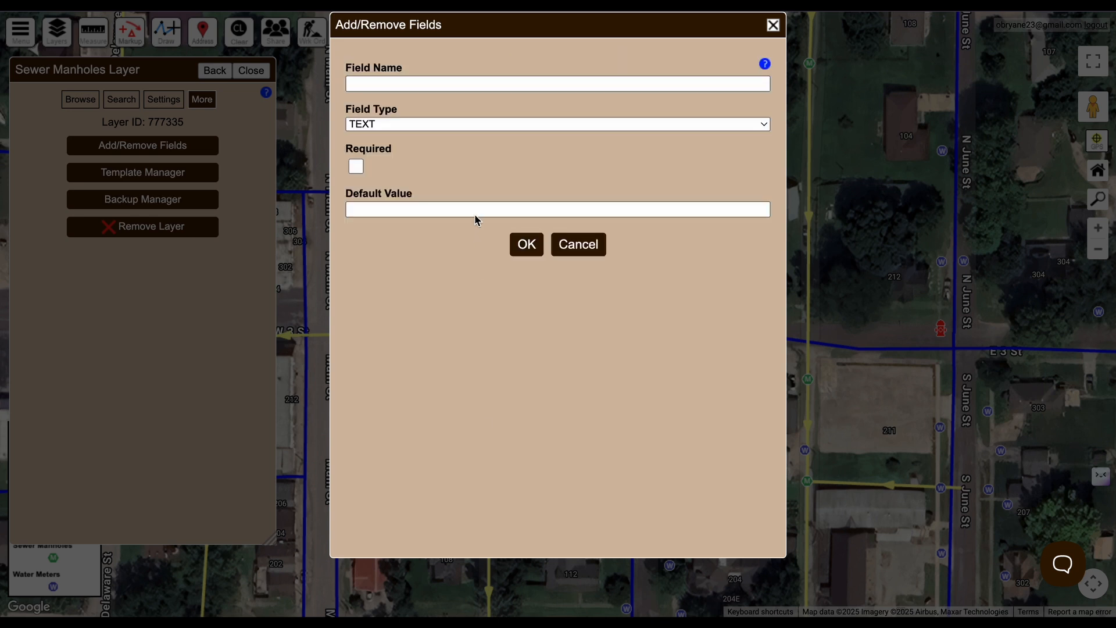
pyautogui.write('Details')
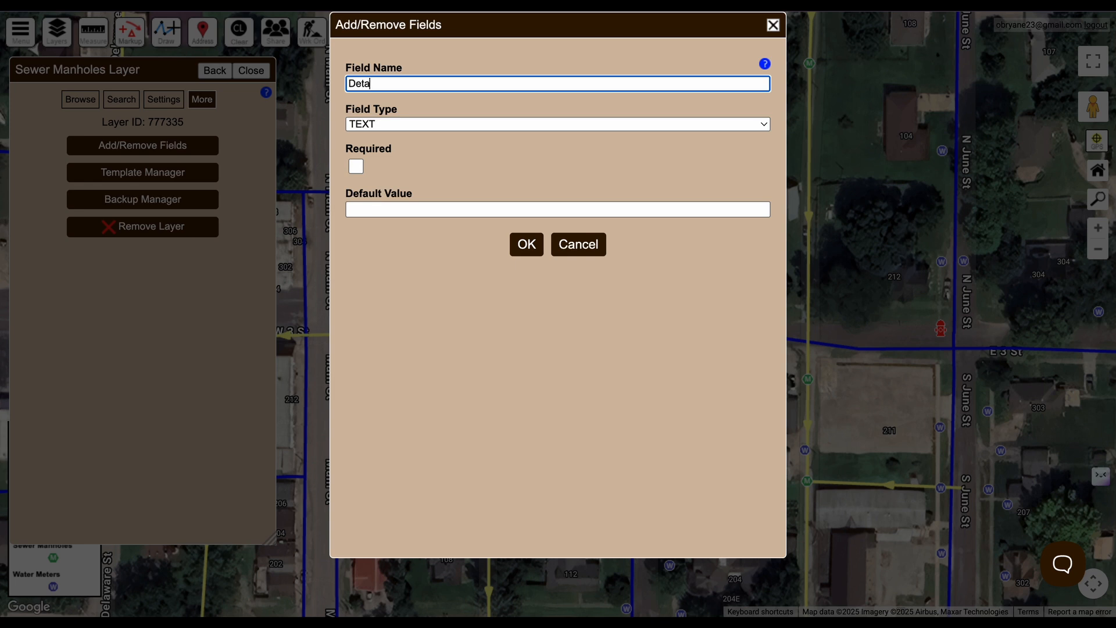
pyautogui.click(482, 123)
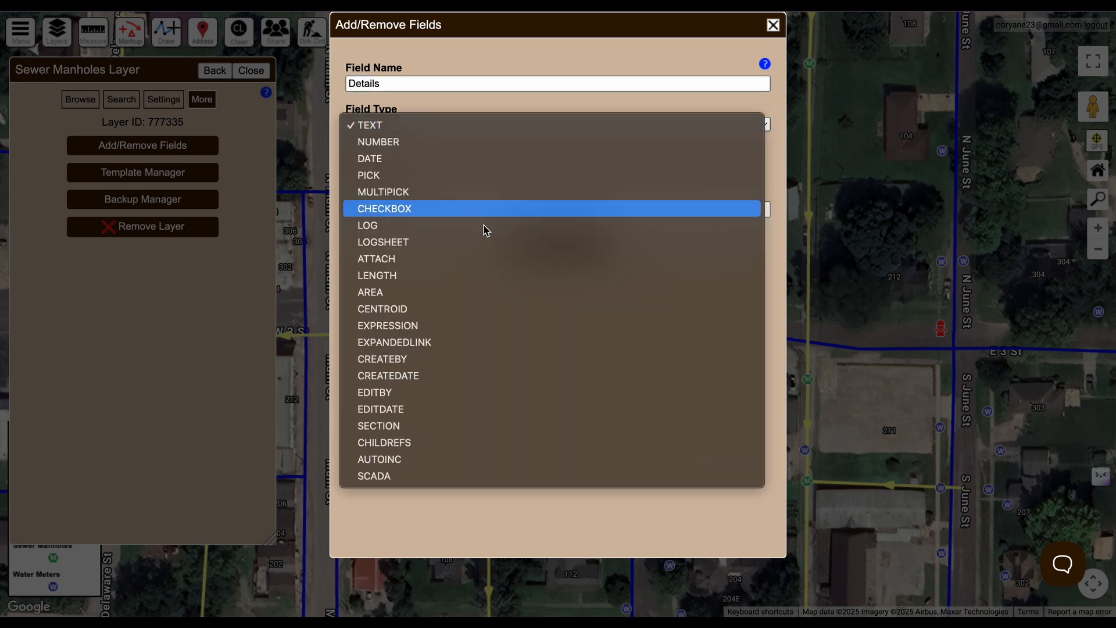
pyautogui.click(456, 426)
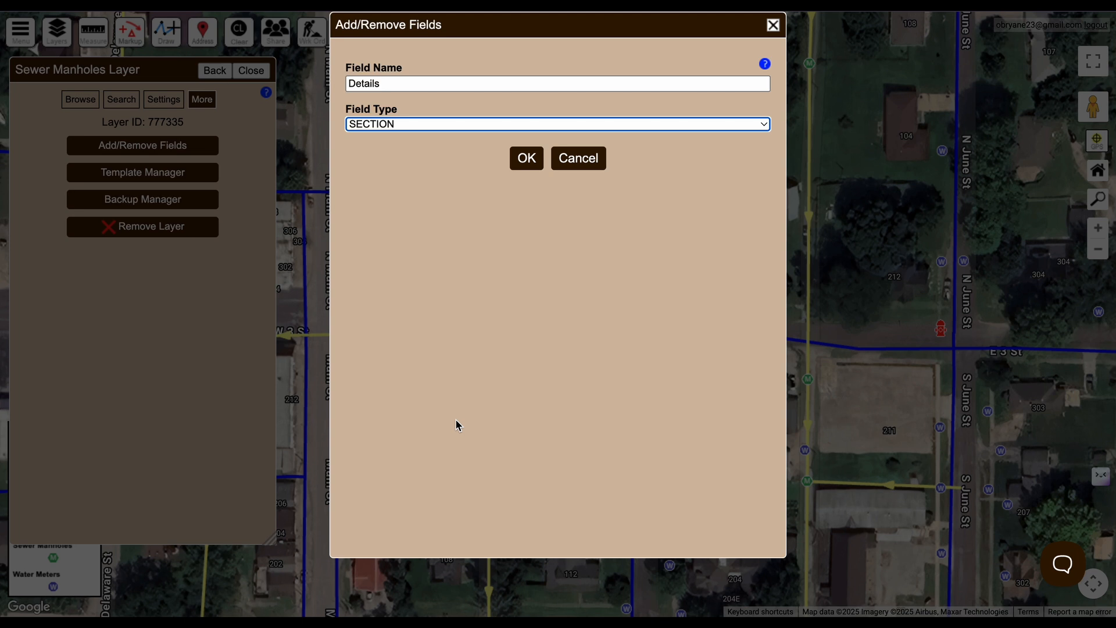
pyautogui.click(523, 158)
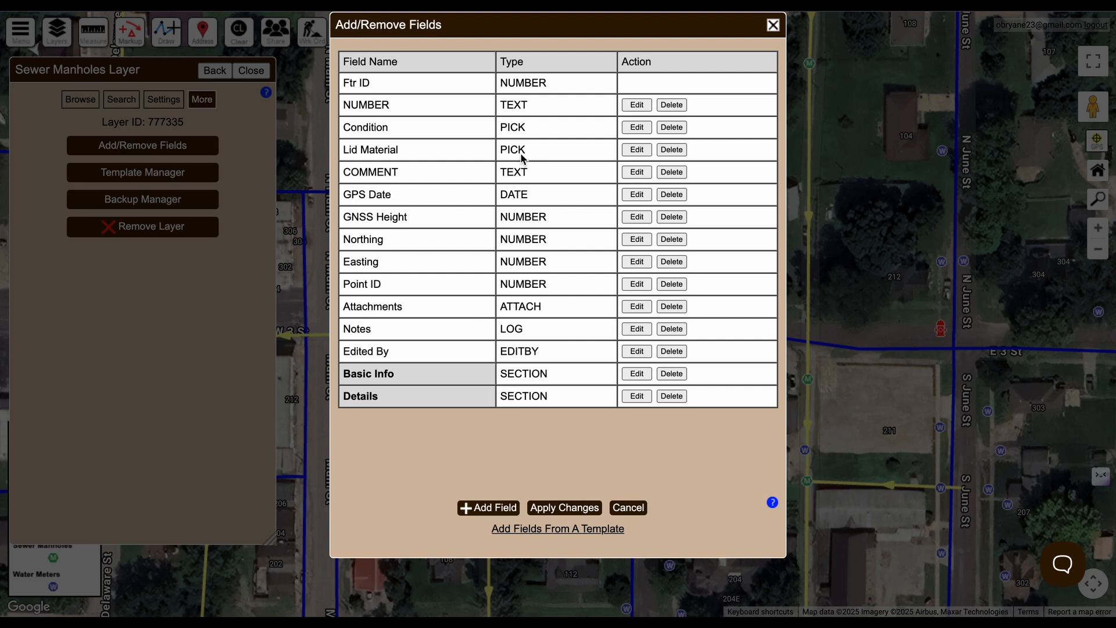
# Place the Basic Info section above Condition and the Details section above GPS Date, and apply the field changes
pyautogui.moveTo(424, 378); pyautogui.dragTo(408, 129)
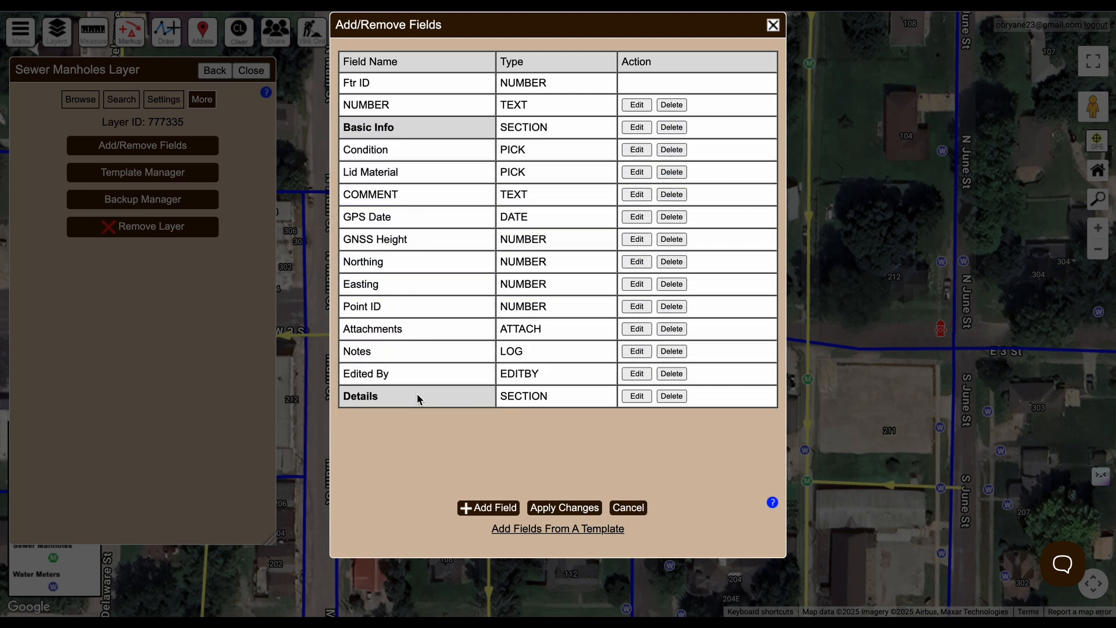
pyautogui.moveTo(417, 395); pyautogui.dragTo(406, 220)
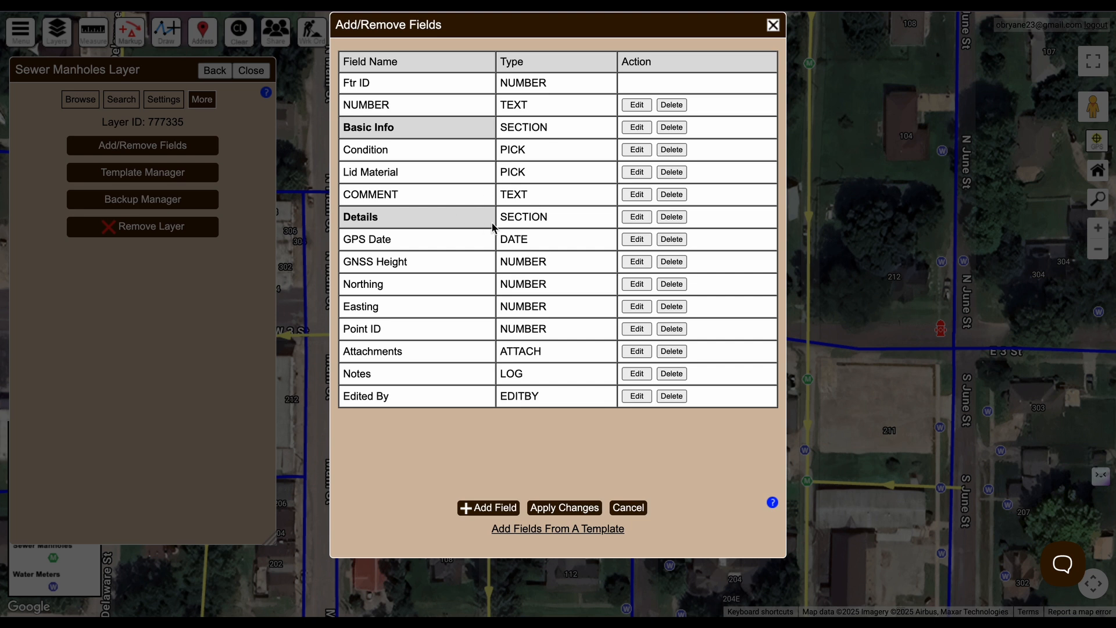
pyautogui.click(564, 508)
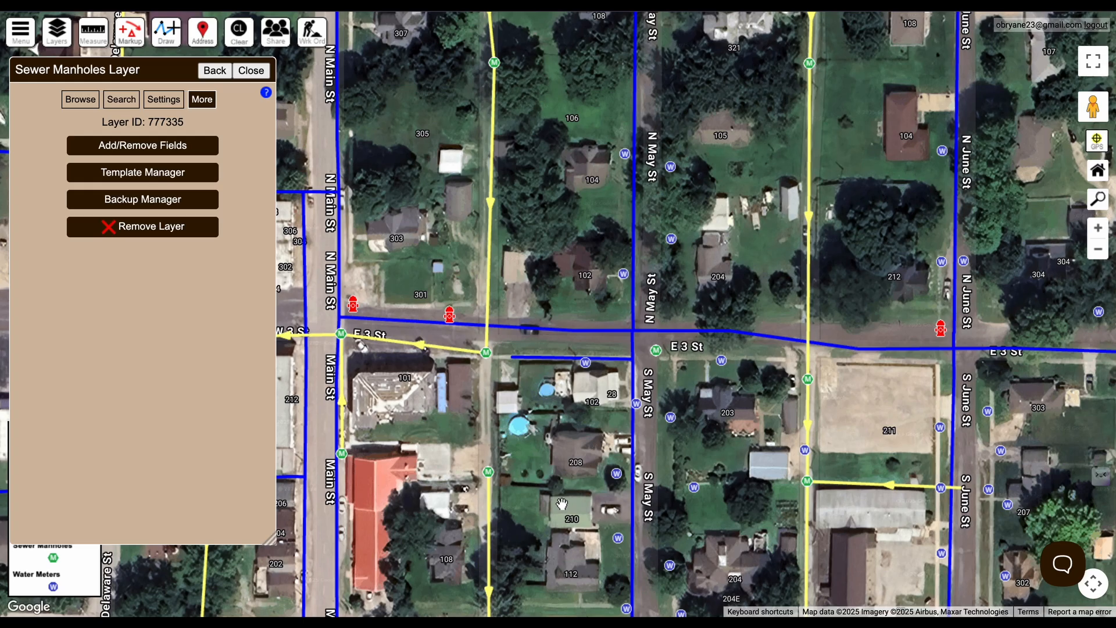
# Close the layer settings, open the sewer manhole record at Main St and E 3 St, and show its Condition choices
pyautogui.click(250, 70)
pyautogui.click(342, 334)
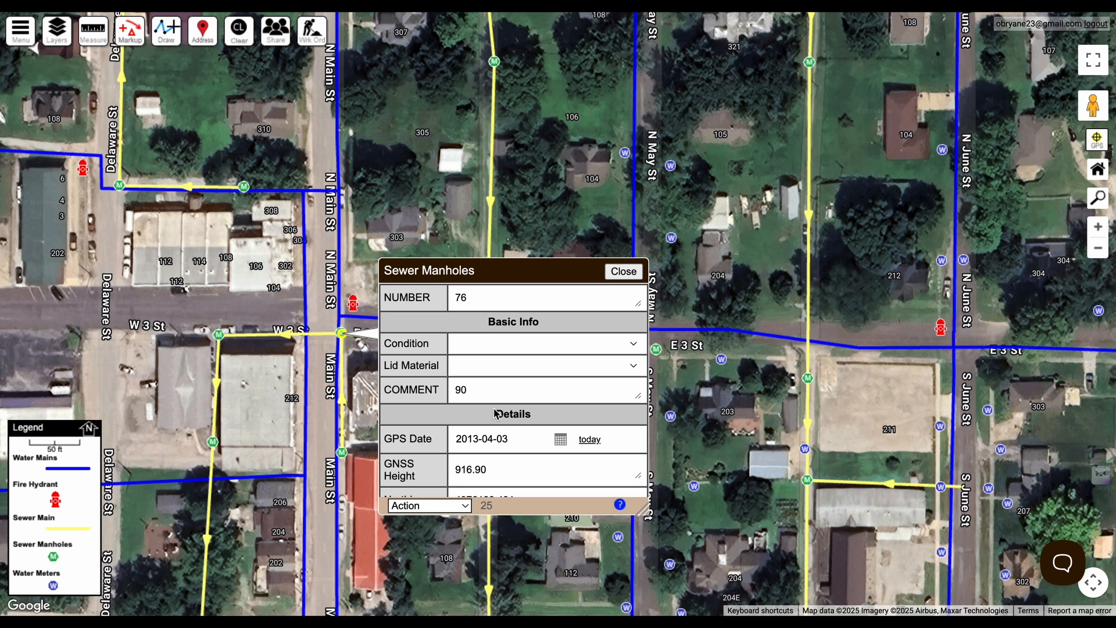
pyautogui.click(508, 347)
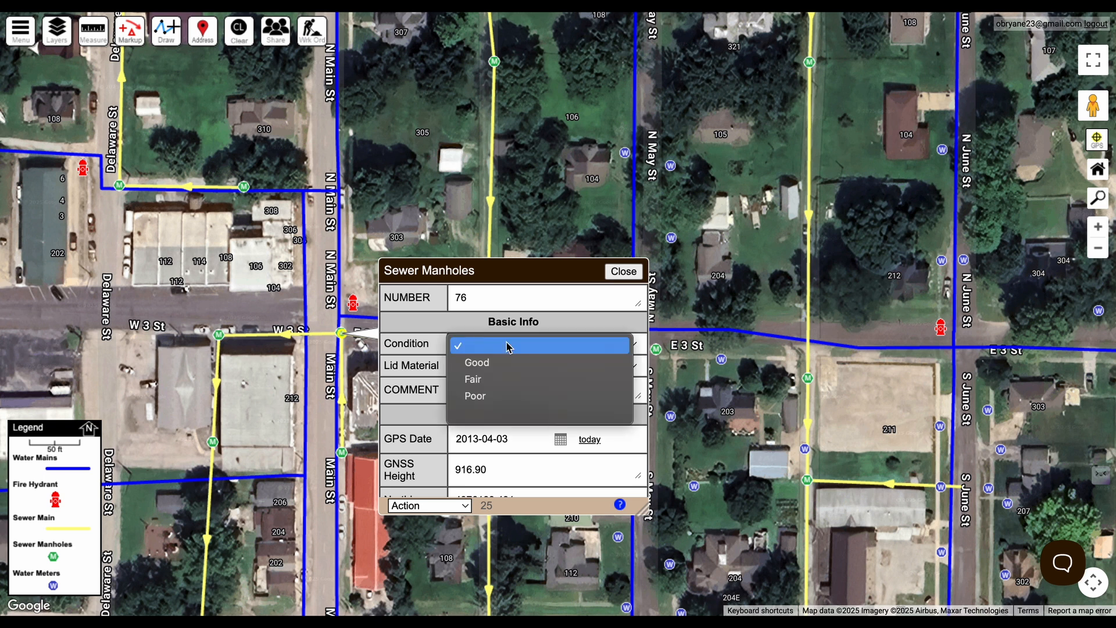